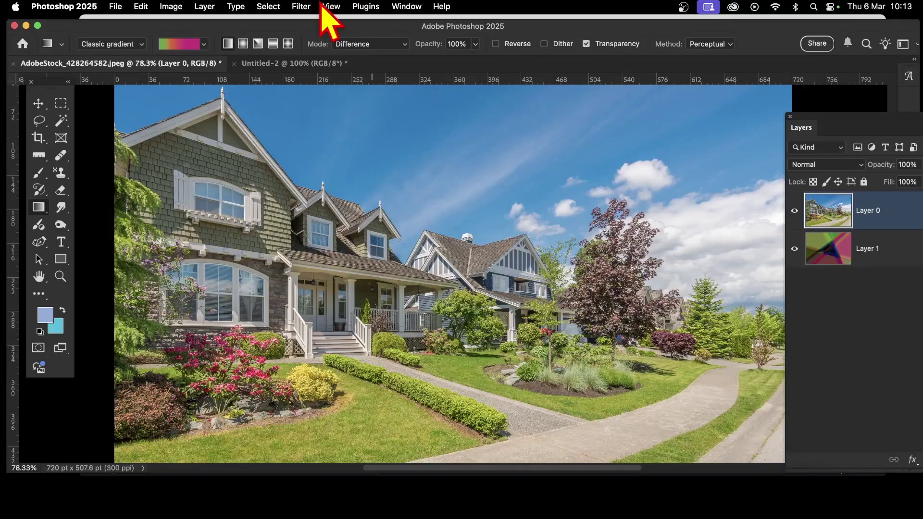
Open the Neural Filters workspace from the Filter menu for the house photo
click(308, 6)
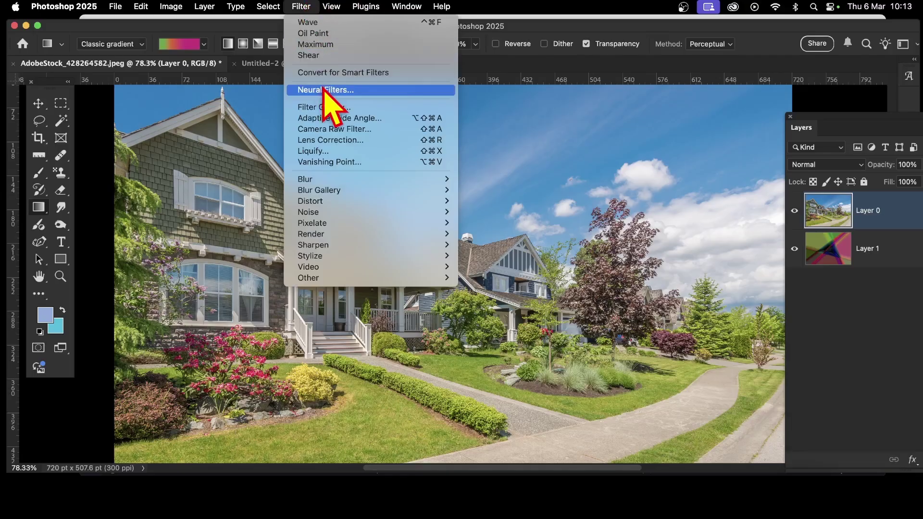
click(332, 108)
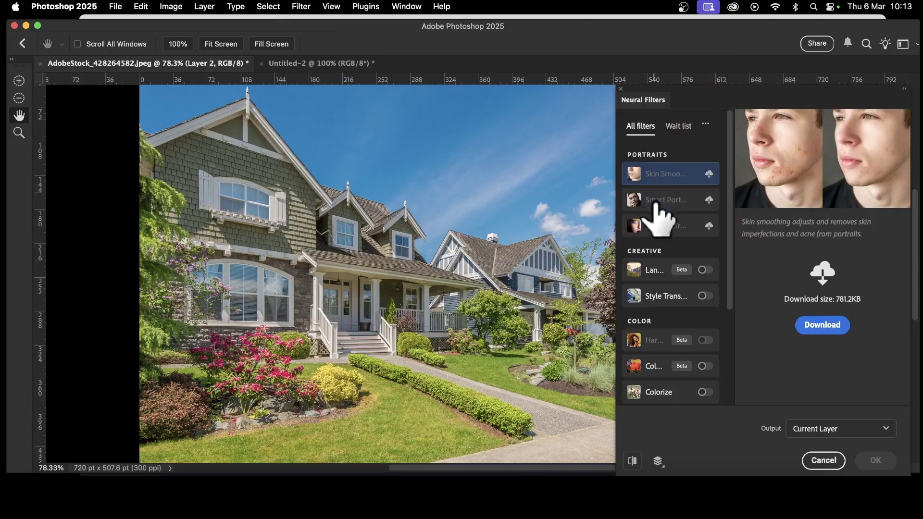
Switch on the Style Transfer filter and set it to use a Custom reference image
click(653, 300)
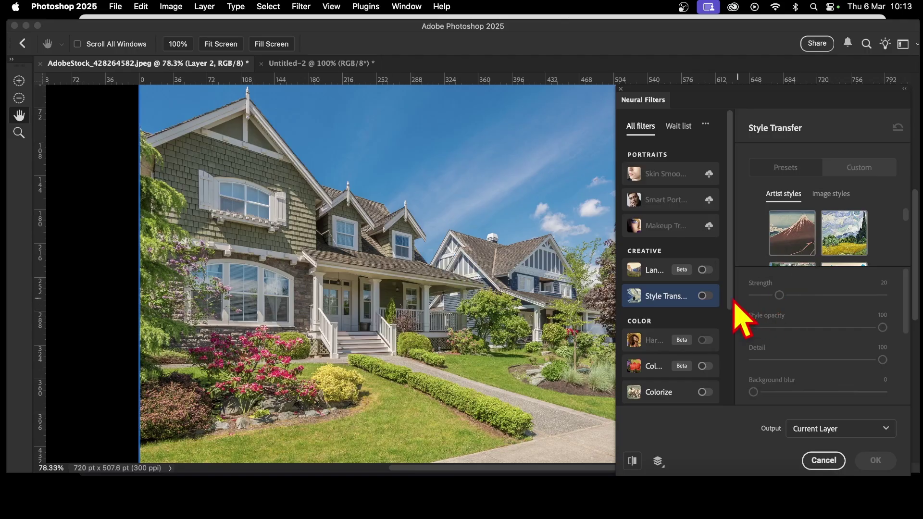
click(708, 296)
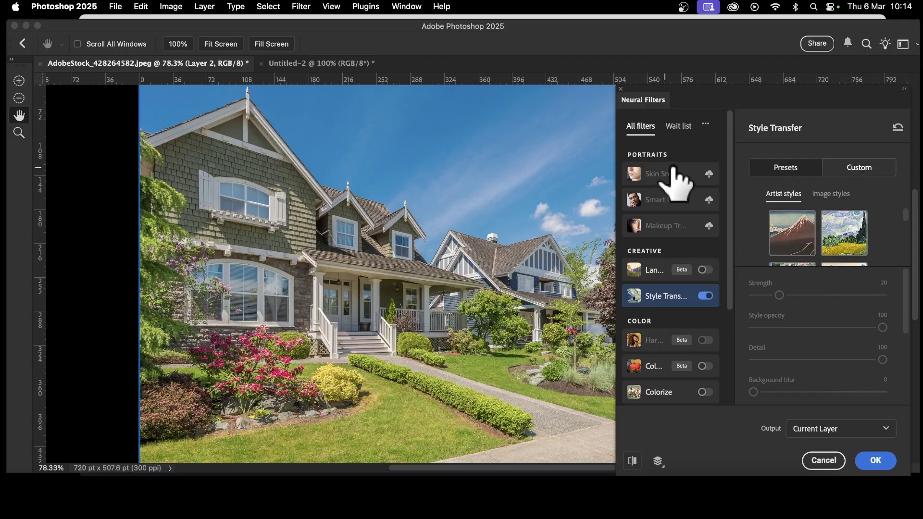
click(860, 167)
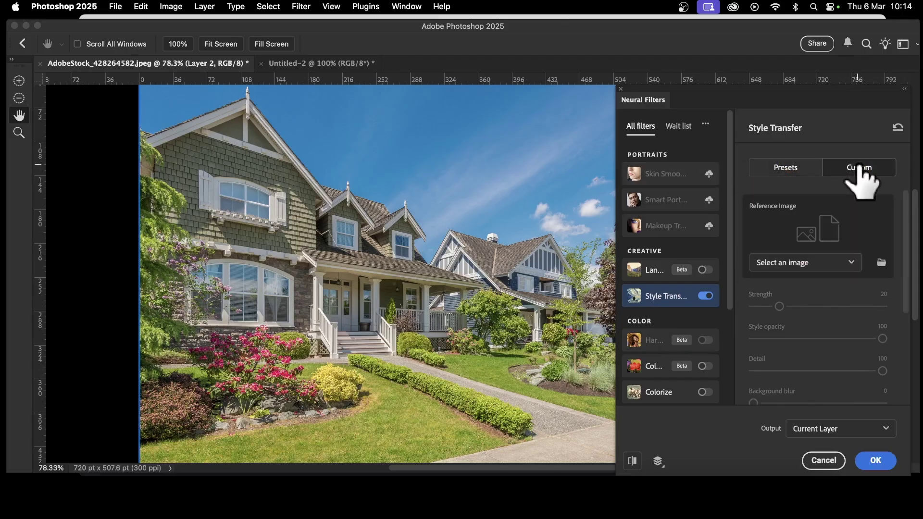
Load AdobeStock_77544407-2.jpeg from the computer as the Style Transfer reference image
click(842, 267)
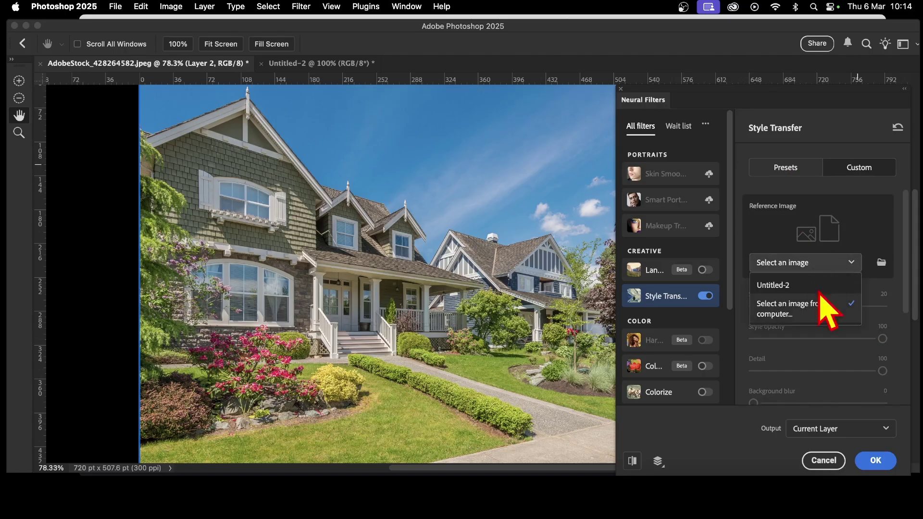
click(800, 312)
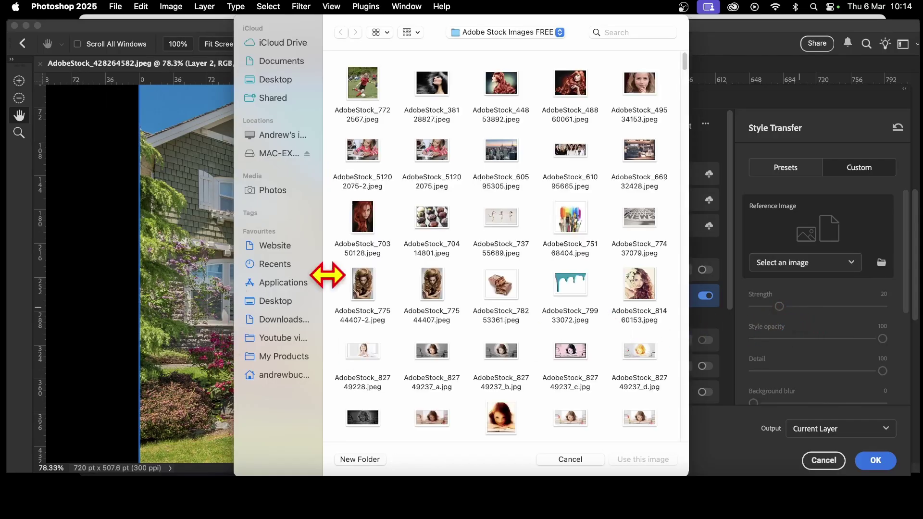
click(364, 284)
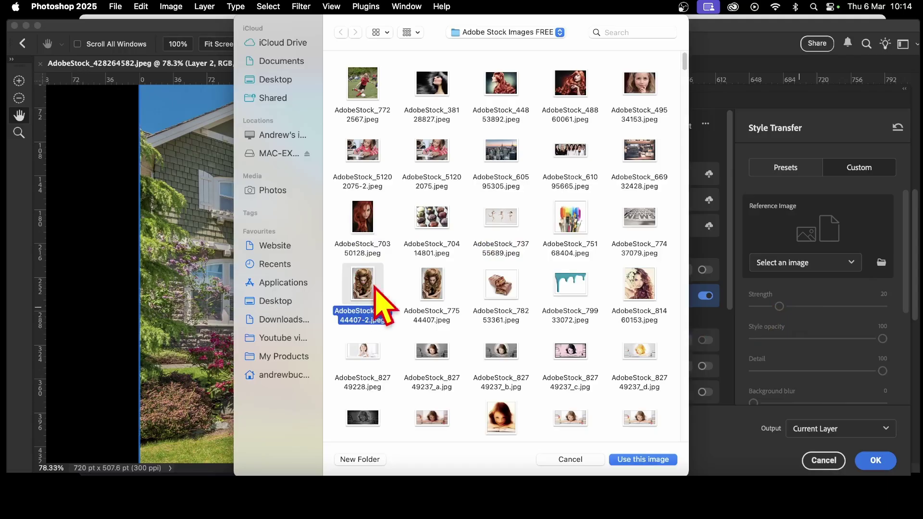
click(649, 460)
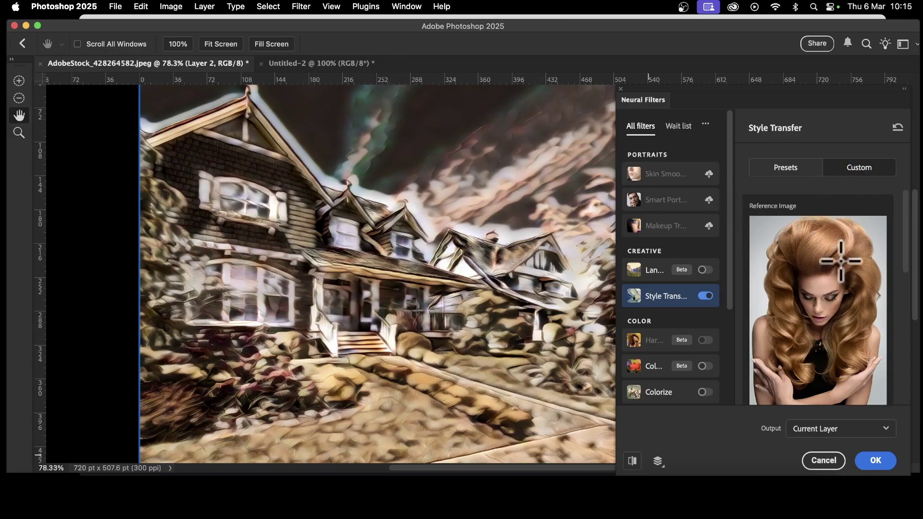
Crop the portrait reference to a small box over the woman's face
scroll(832, 318, down, 1)
scroll(832, 319, down, 3)
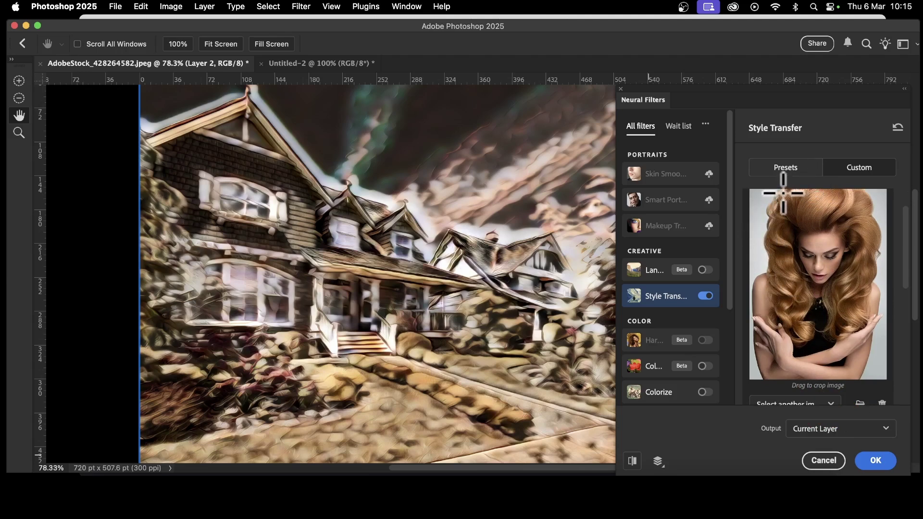
drag(782, 192, 860, 226)
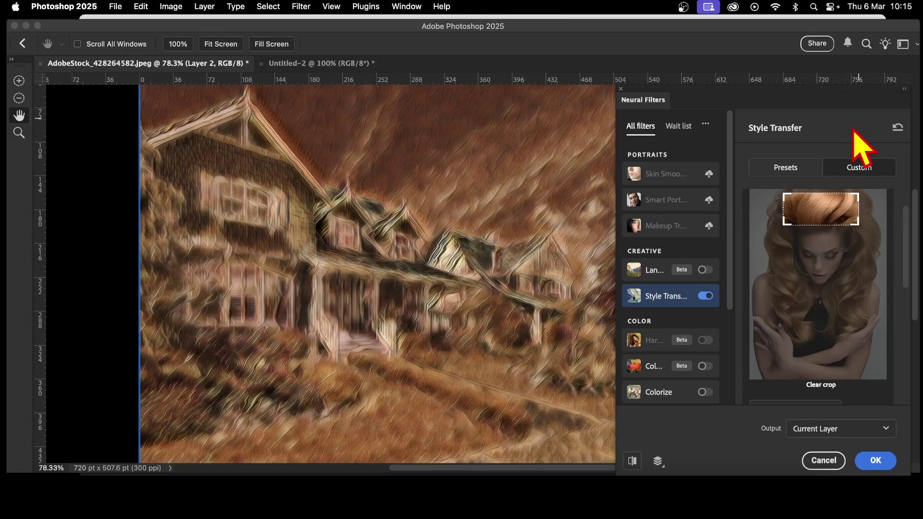
drag(814, 237, 818, 255)
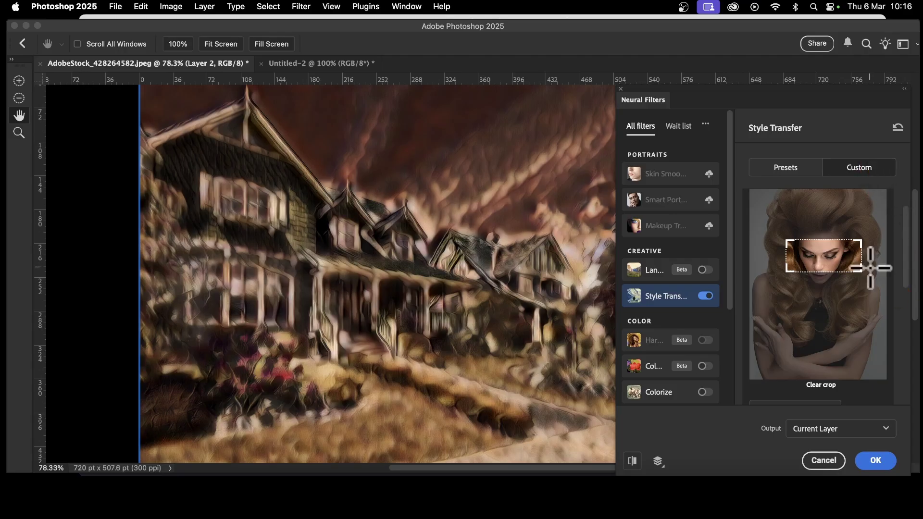
scroll(868, 281, down, 3)
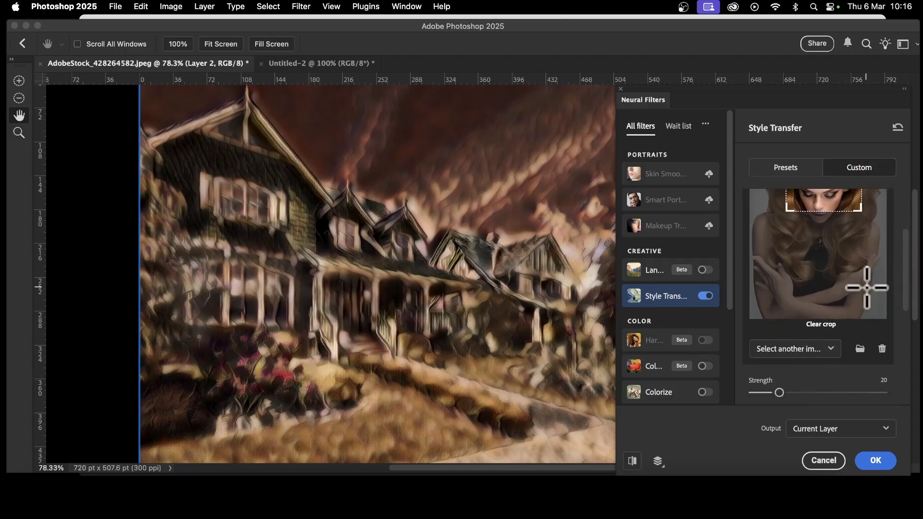
Replace the portrait reference with the Untitled-2 gradient image
click(831, 350)
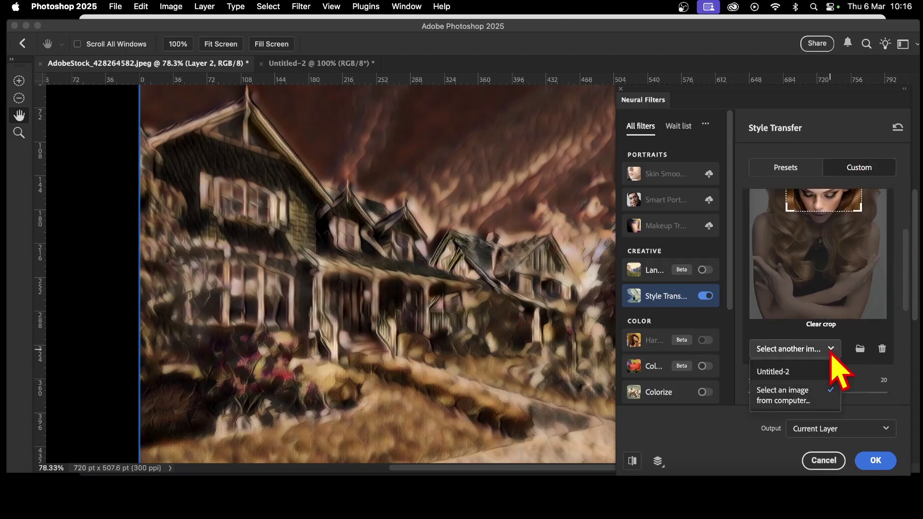
click(776, 373)
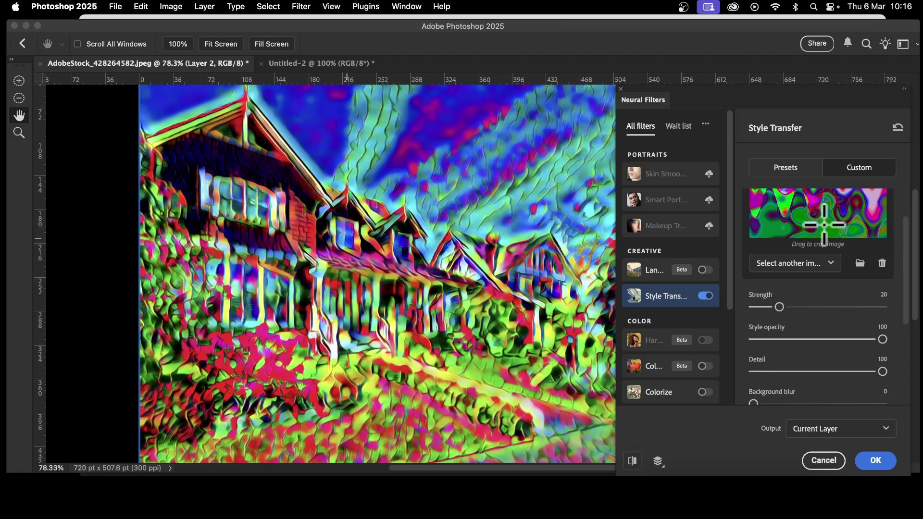
Crop the Untitled-2 gradient reference to its top-left corner
scroll(825, 228, up, 3)
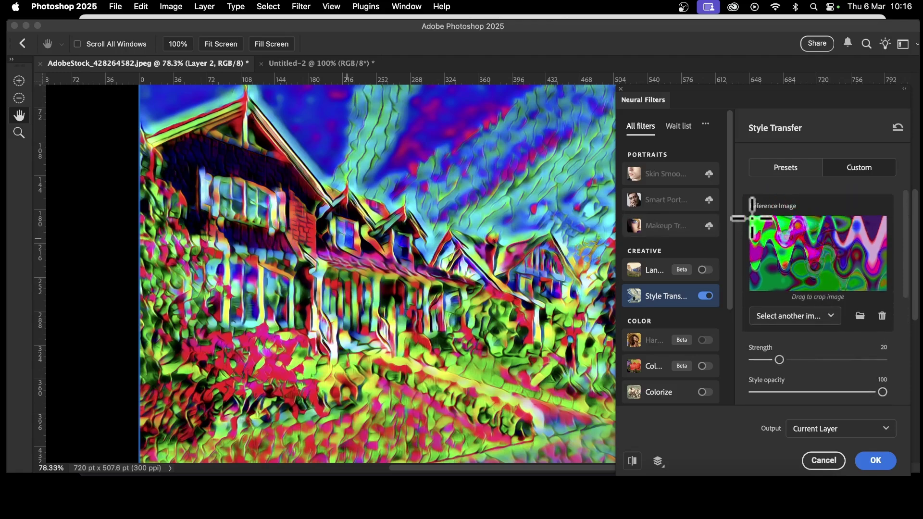
drag(751, 217, 791, 259)
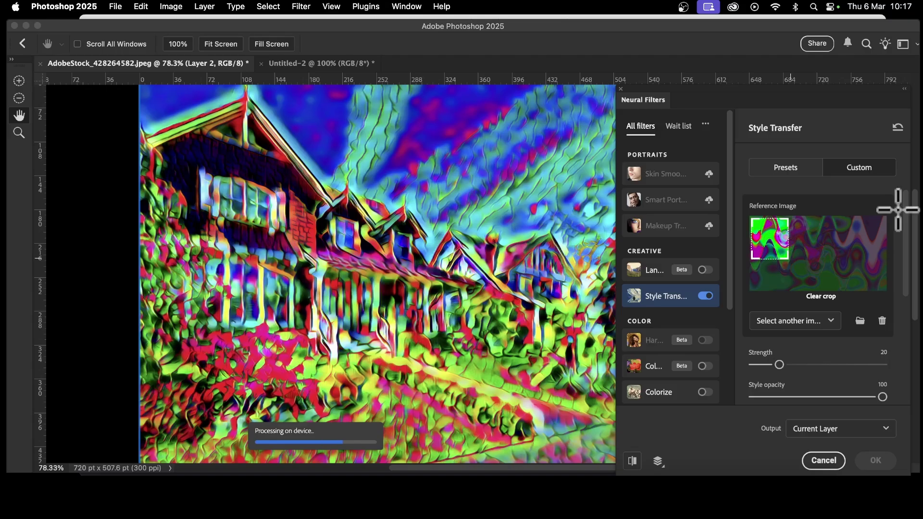
scroll(845, 371, down, 3)
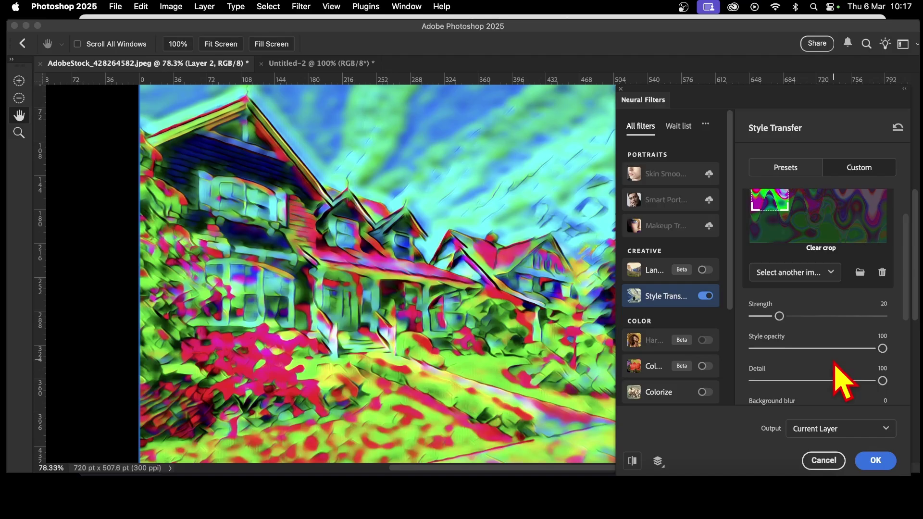
Raise the Style Transfer Saturation slider to +35
scroll(841, 264, up, 3)
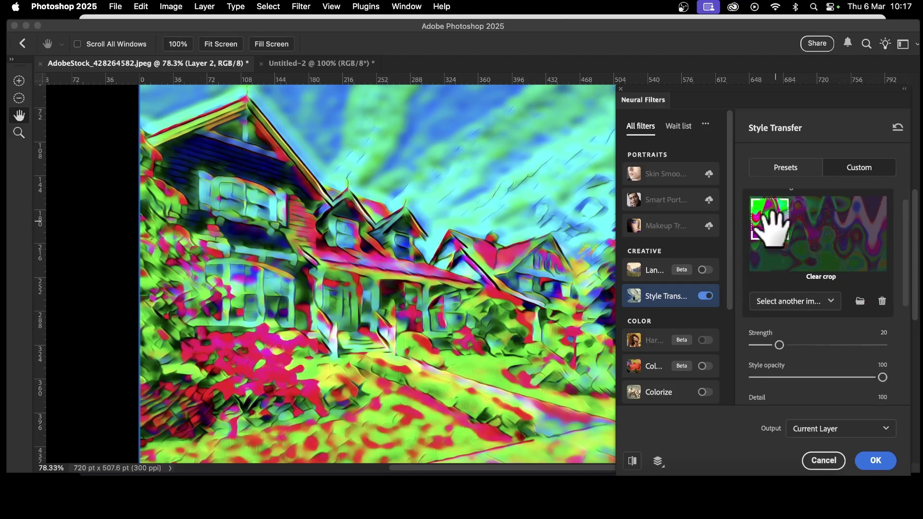
scroll(831, 312, down, 3)
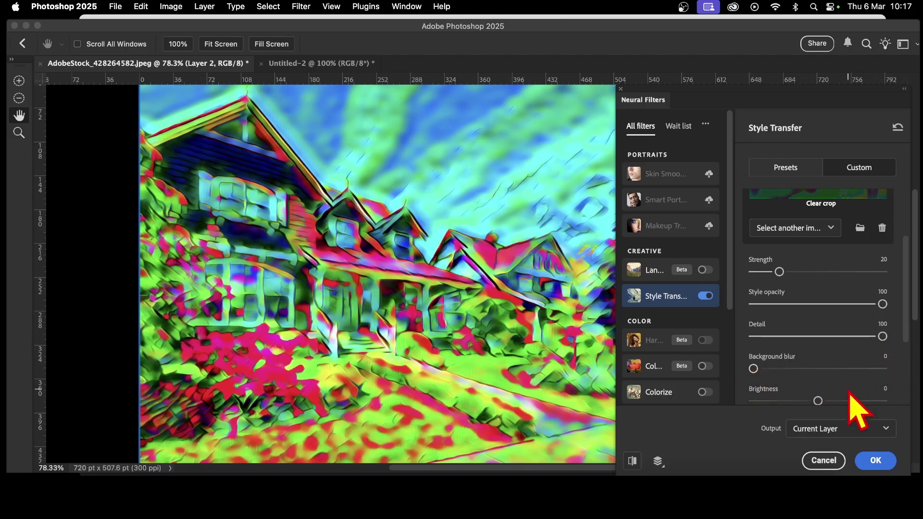
scroll(856, 410, down, 2)
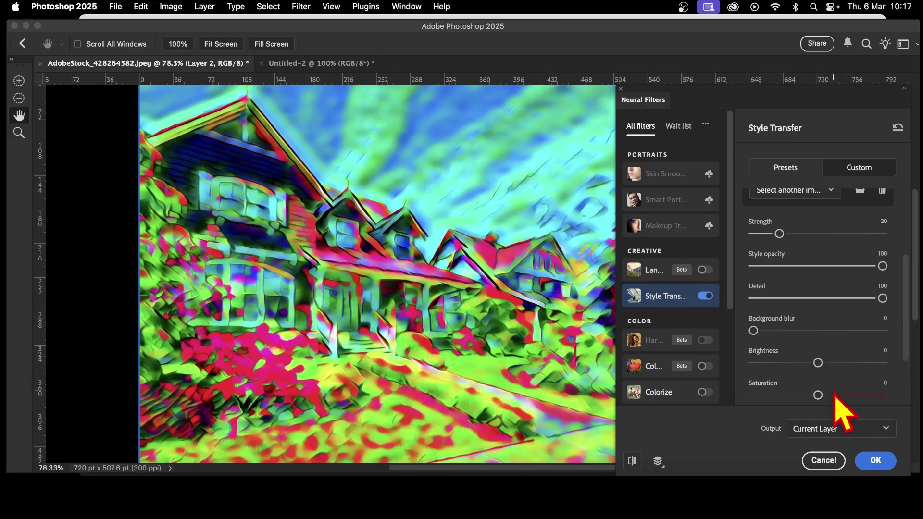
click(851, 395)
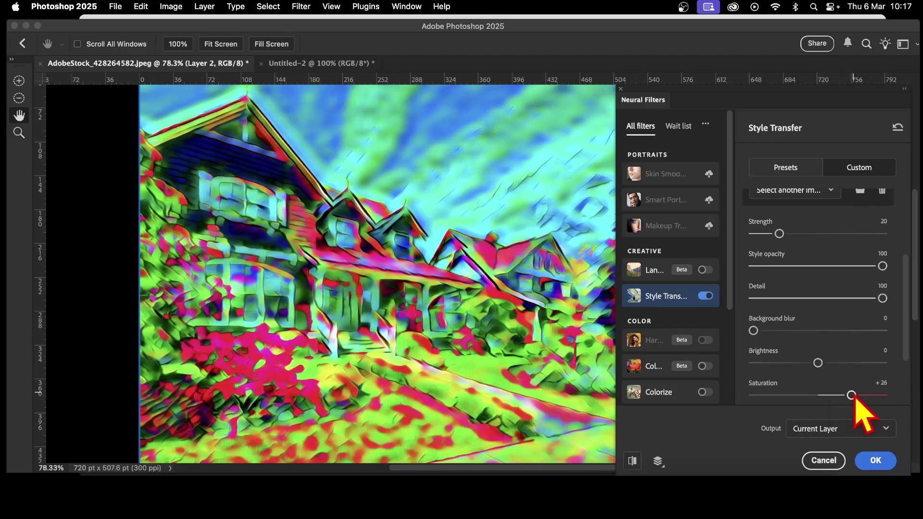
drag(851, 396, 864, 395)
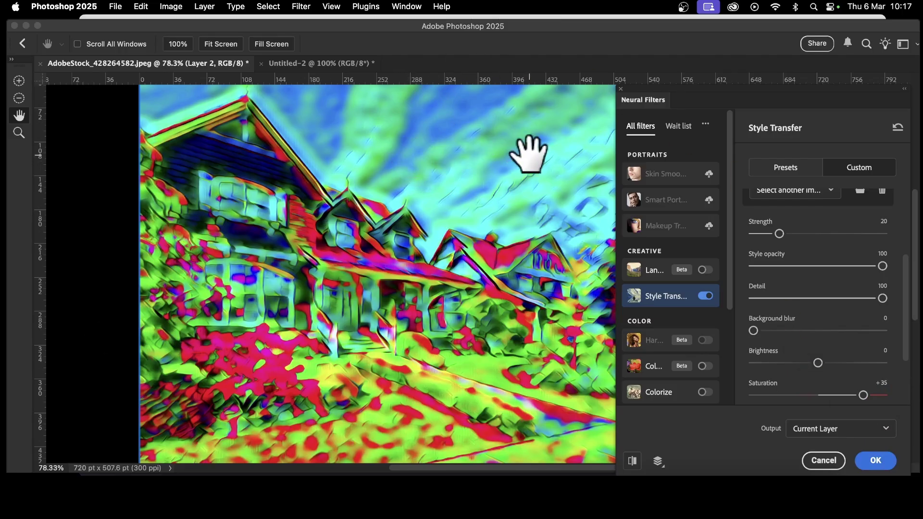
scroll(885, 212, down, 3)
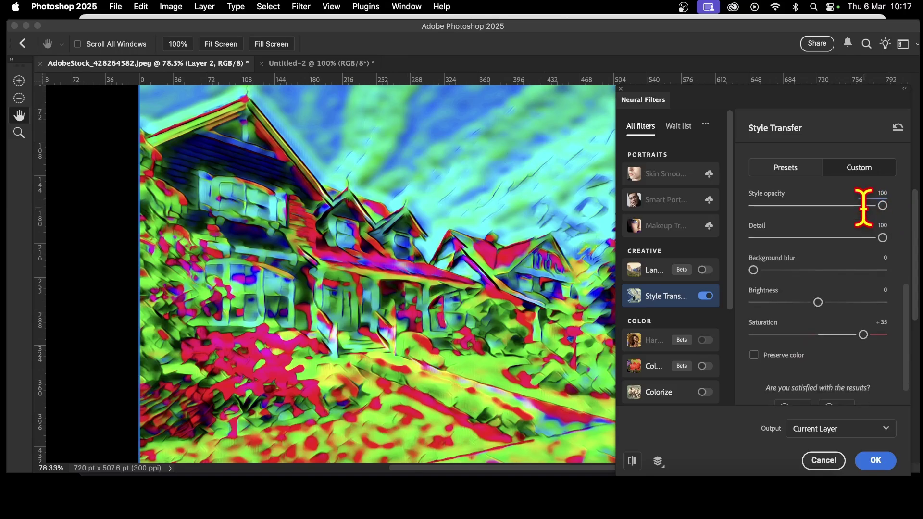
Set the Neural Filters output to New Layer and apply Style Transfer as Layer 2
scroll(870, 231, down, 1)
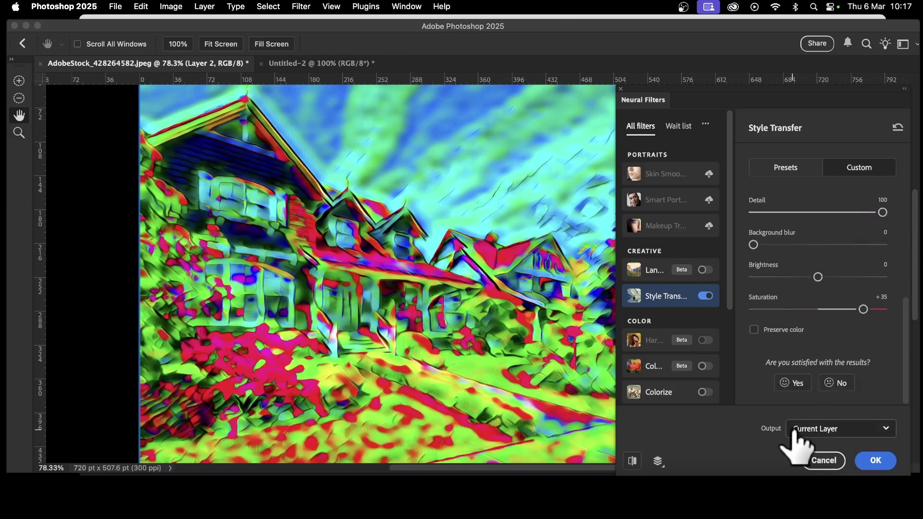
click(824, 432)
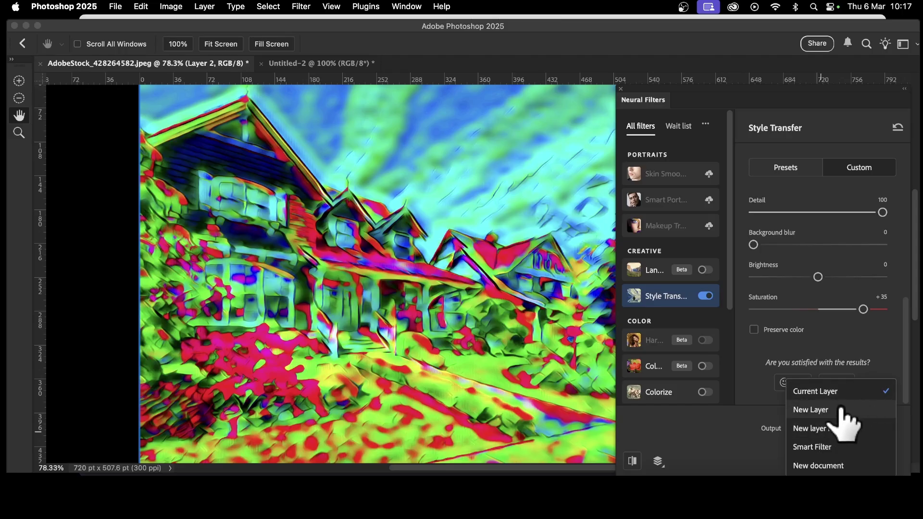
click(840, 410)
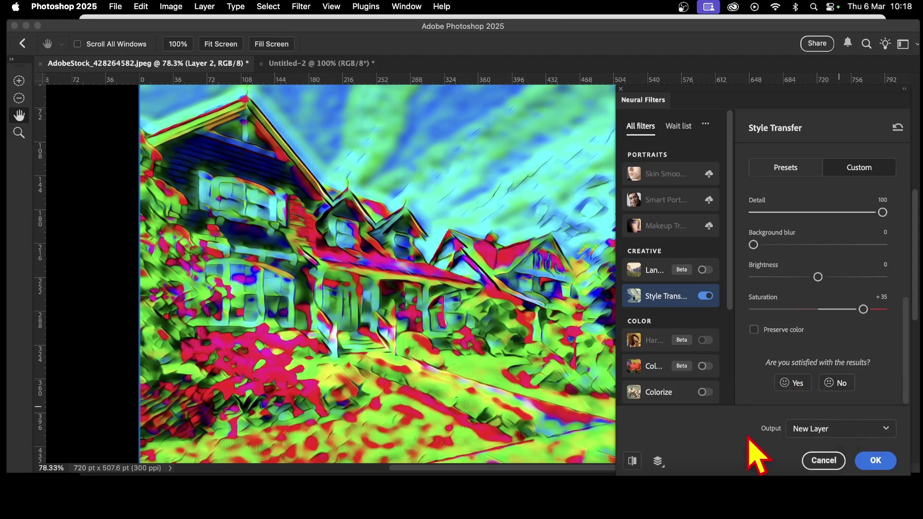
click(876, 461)
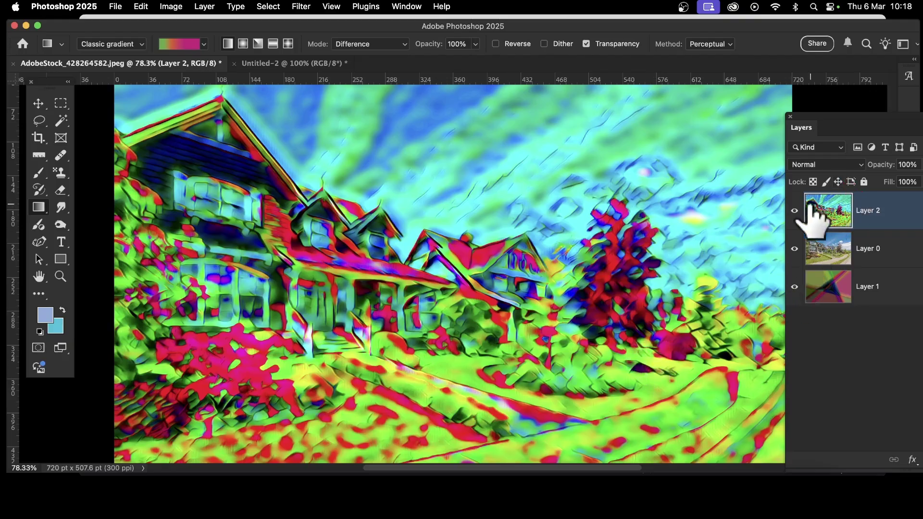
Compare Layer 2 against the original by toggling its visibility, then blend it in Lighter Color
click(794, 211)
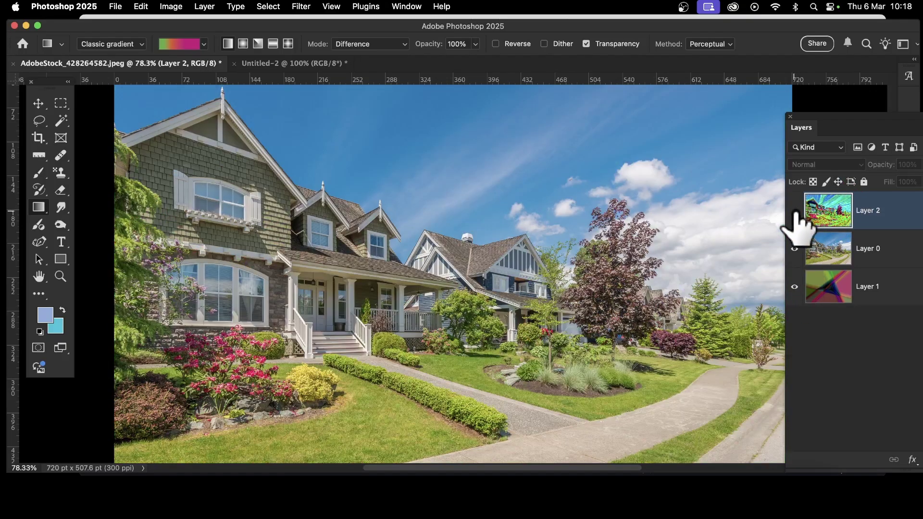
click(795, 210)
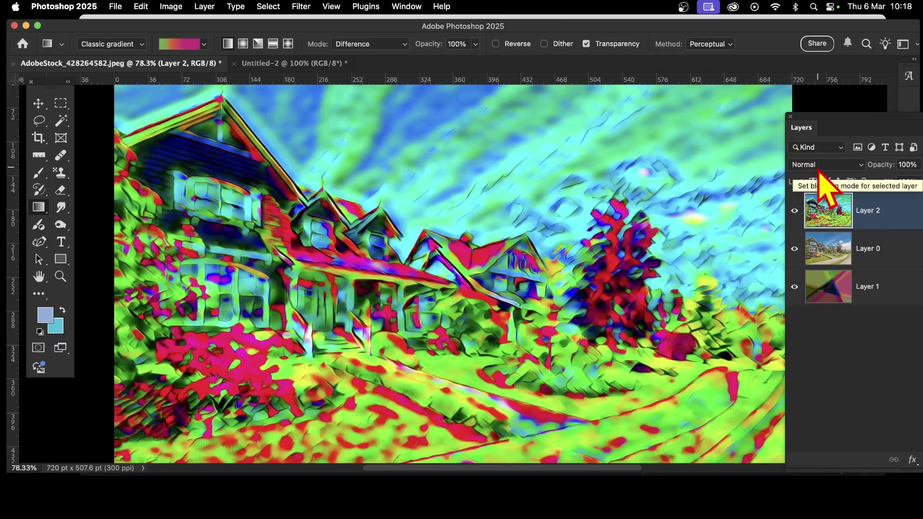
click(820, 166)
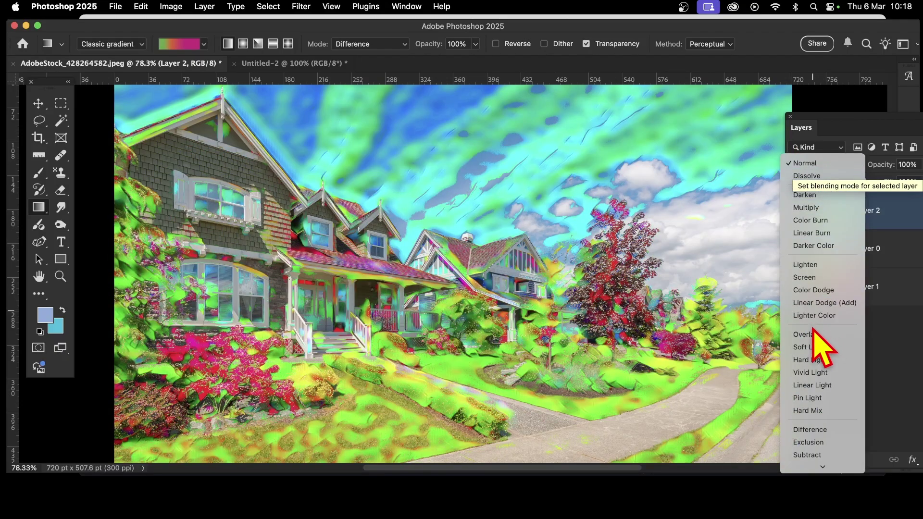
click(814, 316)
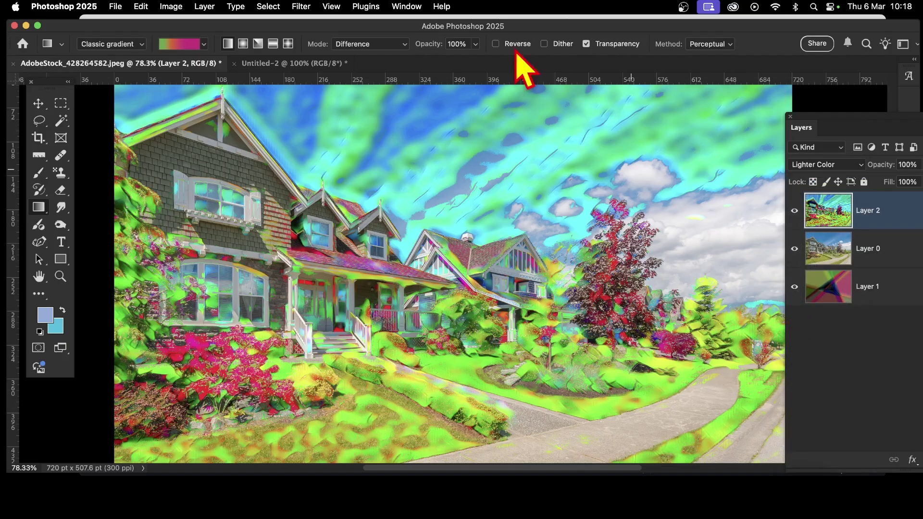
click(204, 6)
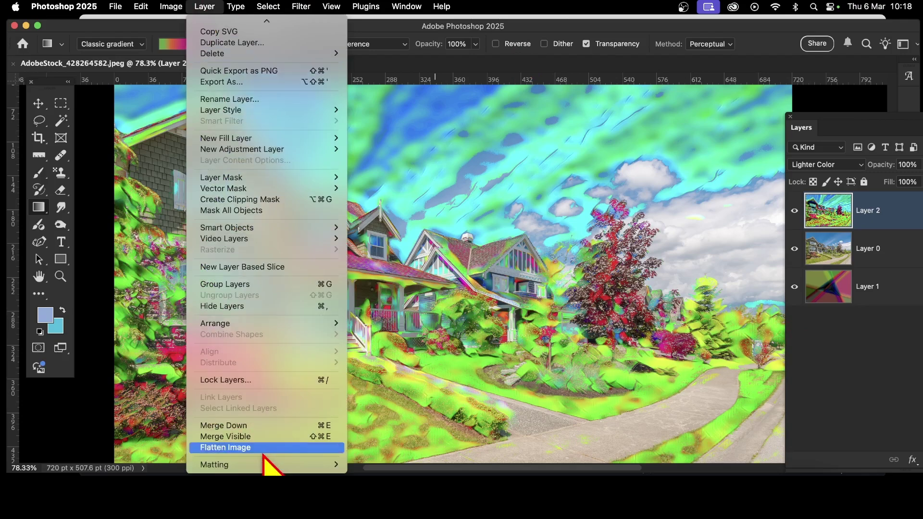
click(741, 337)
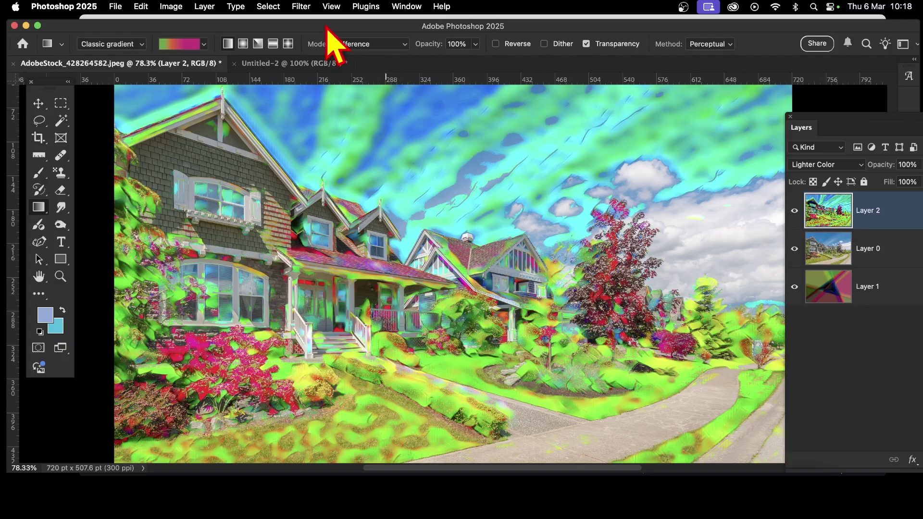
click(298, 7)
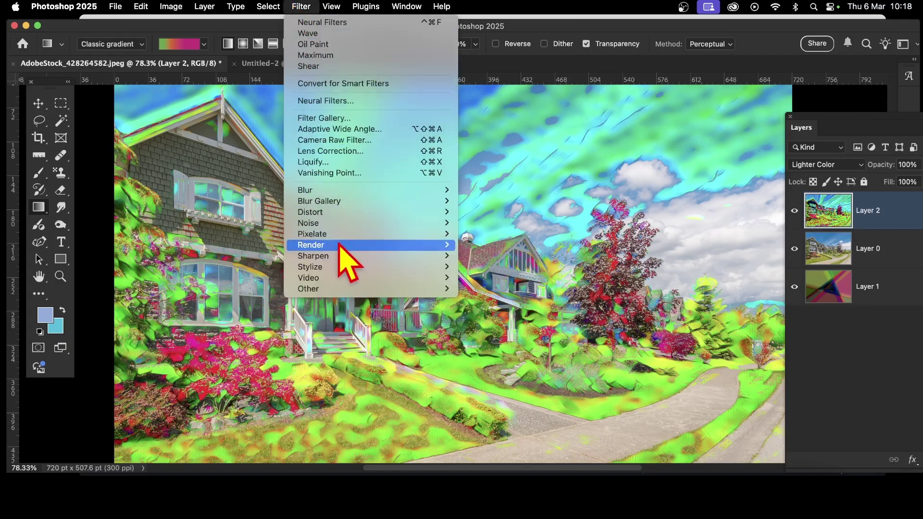
mouse_move(355, 268)
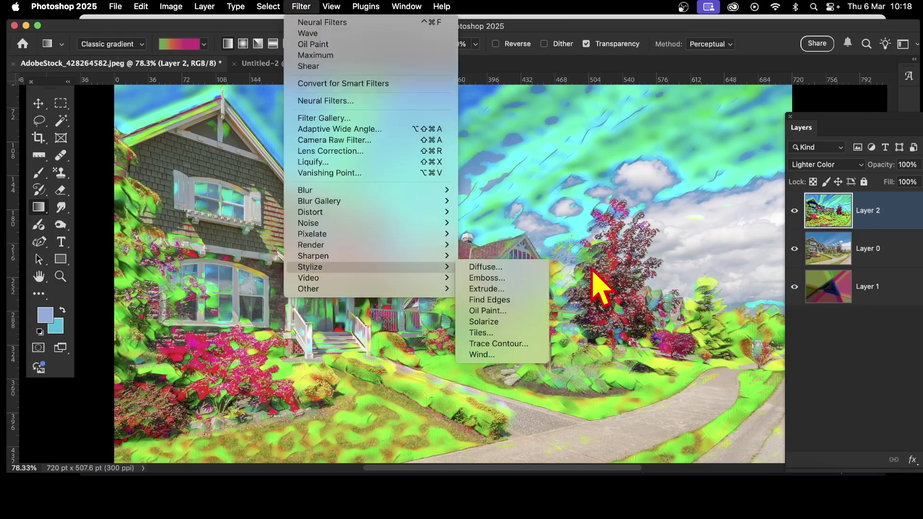
click(693, 312)
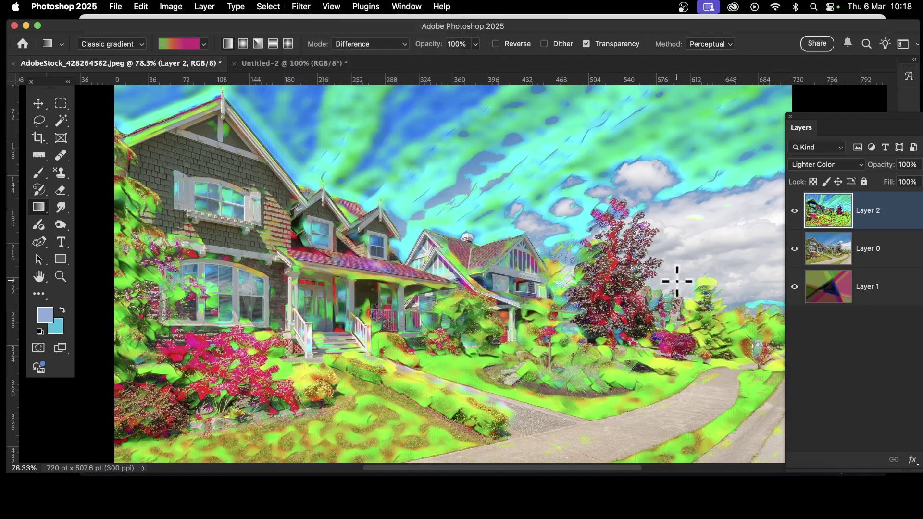